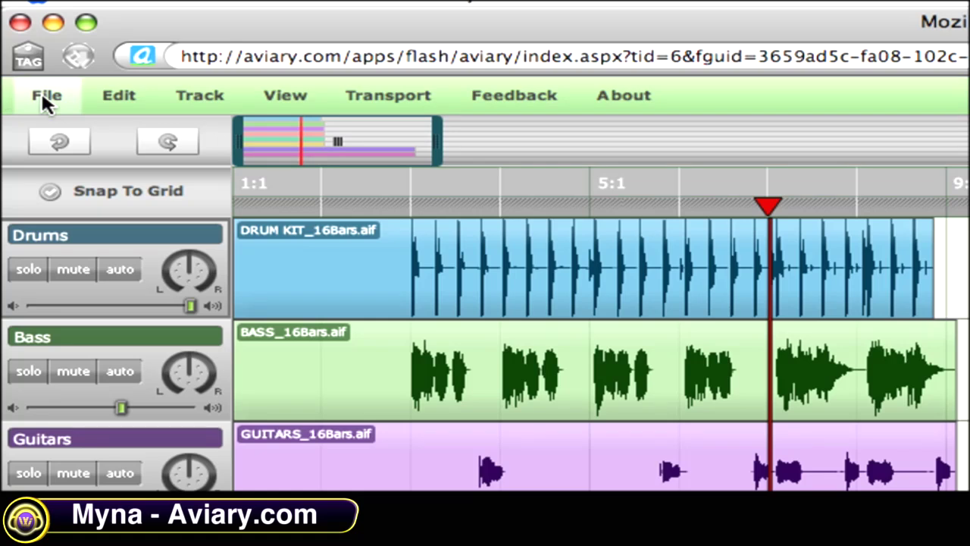
Browse the File, Edit, Track and View menus of the session
click(43, 99)
mouse_move(209, 96)
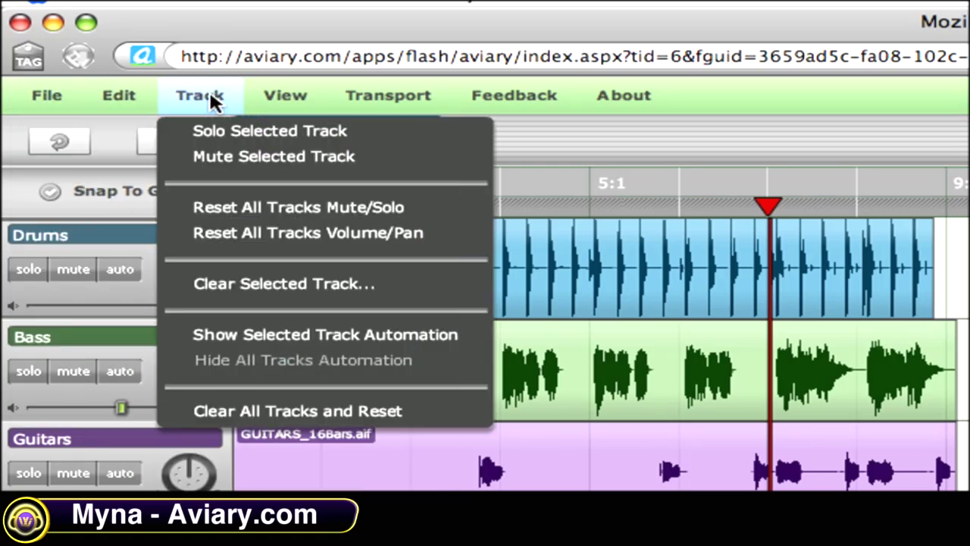
mouse_move(280, 89)
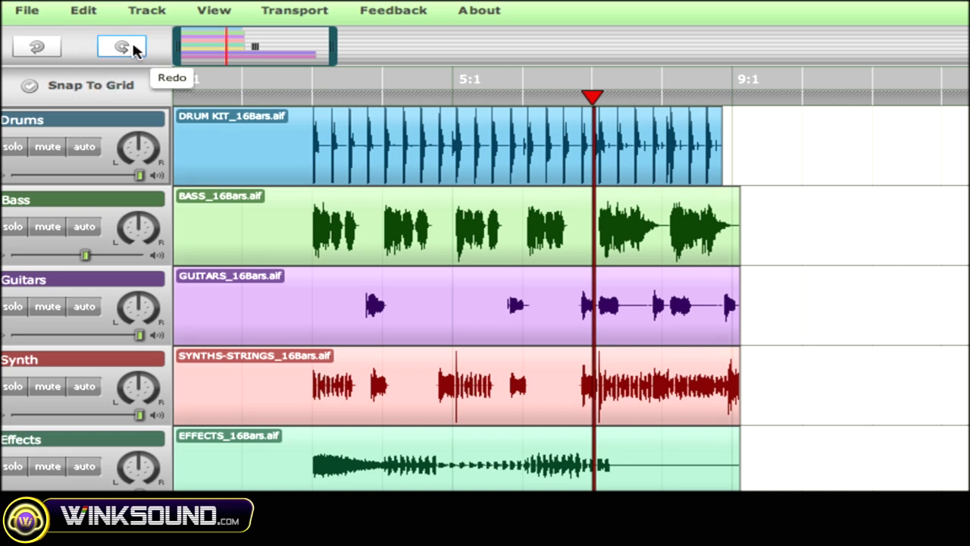
Pan and zoom the timeline, move the Drums clip and back to 1:1, then start renaming the Drums track
mouse_move(251, 57)
mouse_down()
mouse_move(522, 56)
mouse_move(213, 53)
mouse_move(608, 46)
mouse_move(250, 50)
mouse_up()
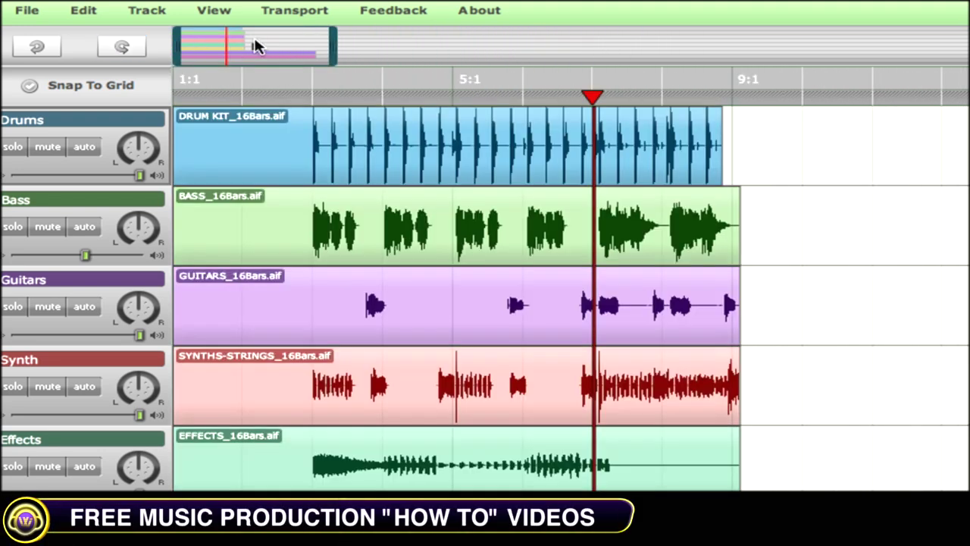
drag(333, 43, 299, 44)
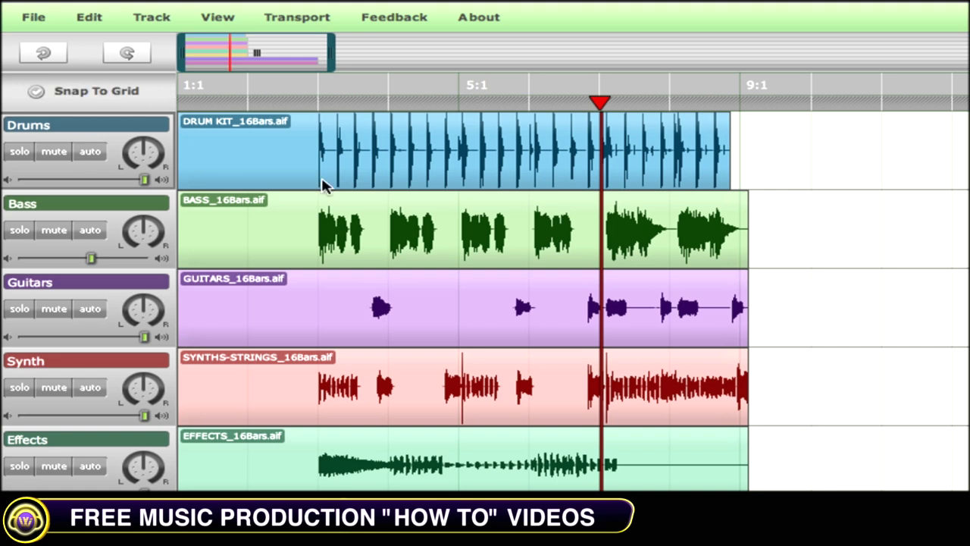
mouse_move(401, 182)
drag(402, 159, 349, 157)
click(87, 126)
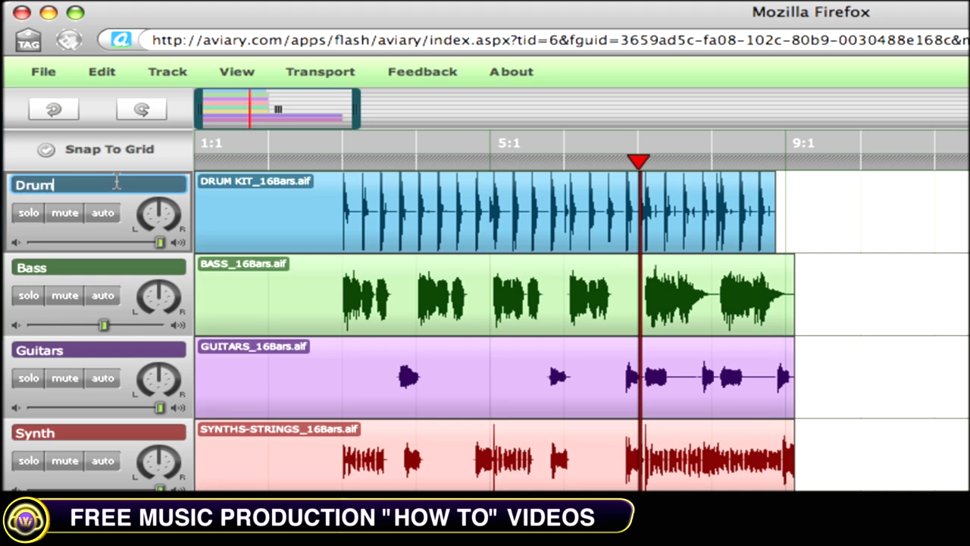
Name the track 'Drums', toggle its solo and mute off again, and show its automation lane
key(Return)
click(29, 214)
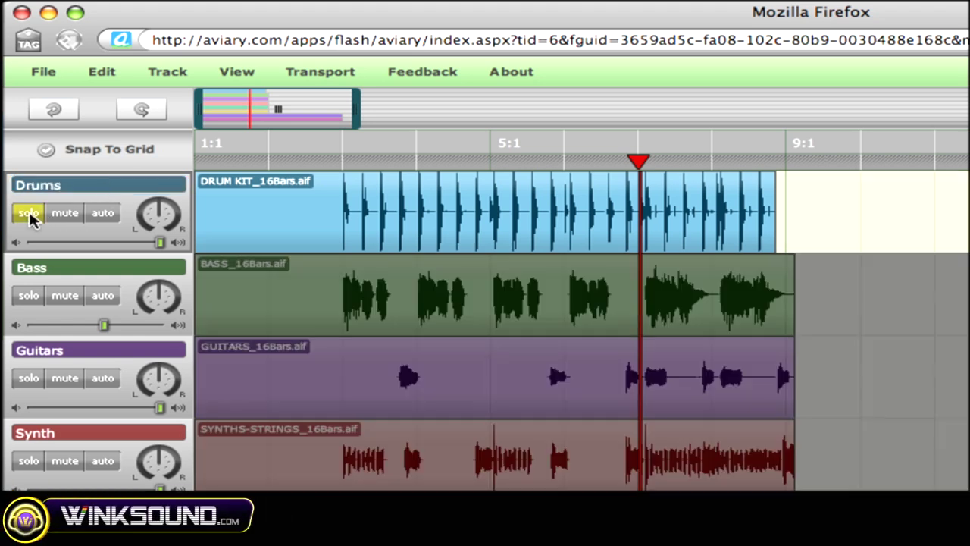
click(28, 214)
click(69, 214)
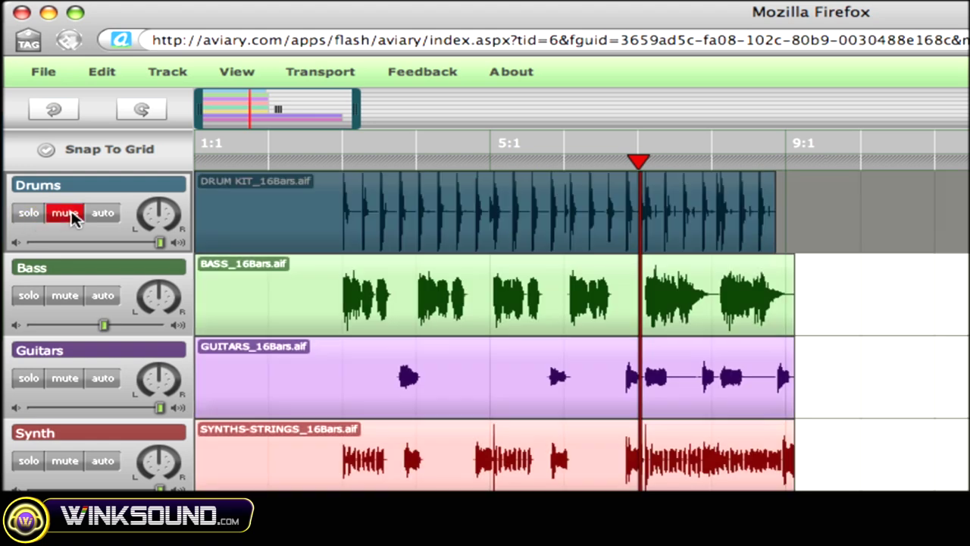
click(73, 215)
click(101, 214)
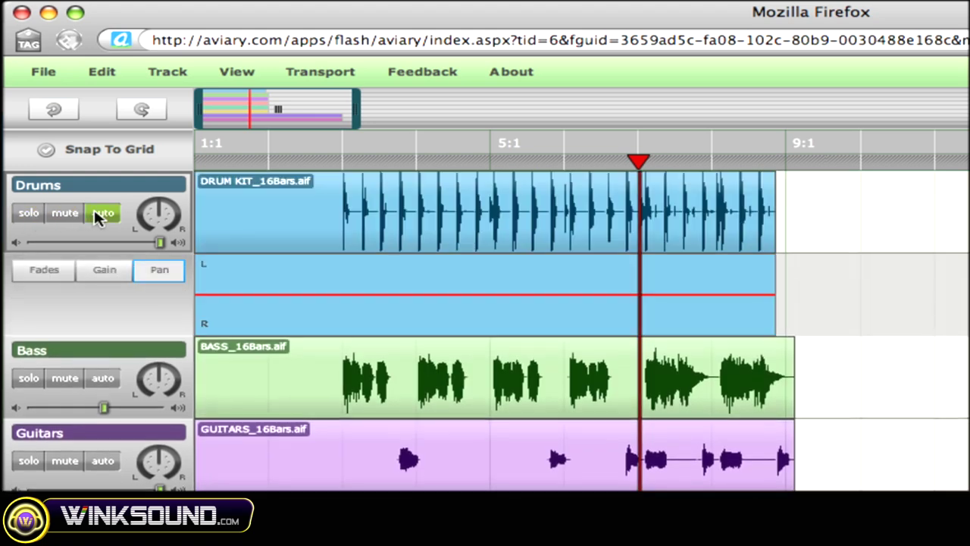
Draw a trial fade-in, a downward gain ramp and a leftward pan on the Drums clip
click(47, 271)
drag(202, 264, 434, 263)
click(106, 270)
click(217, 273)
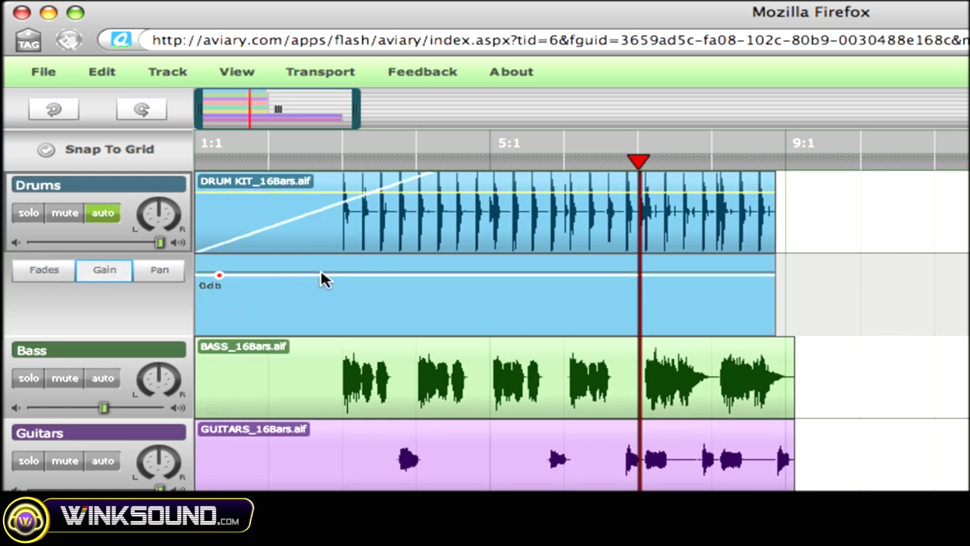
drag(355, 275, 353, 330)
click(161, 271)
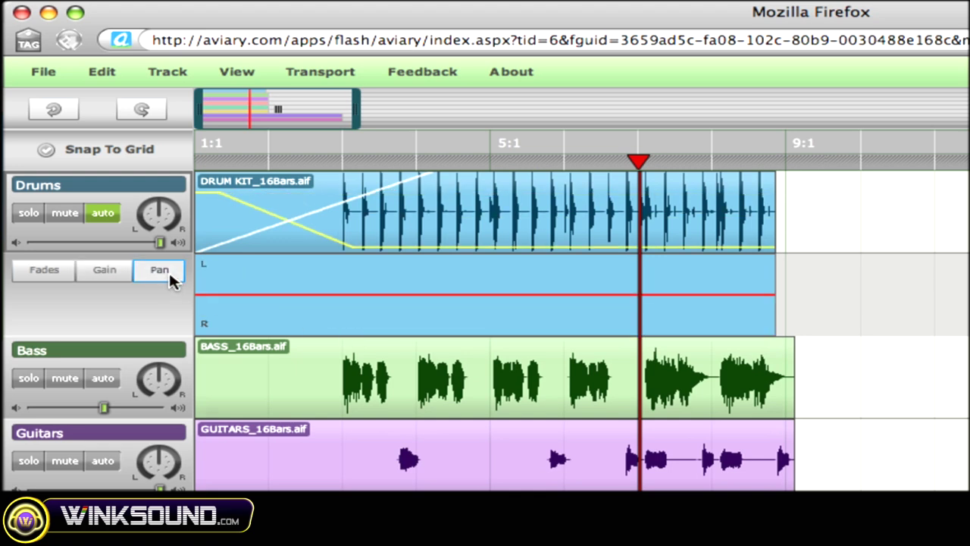
click(480, 295)
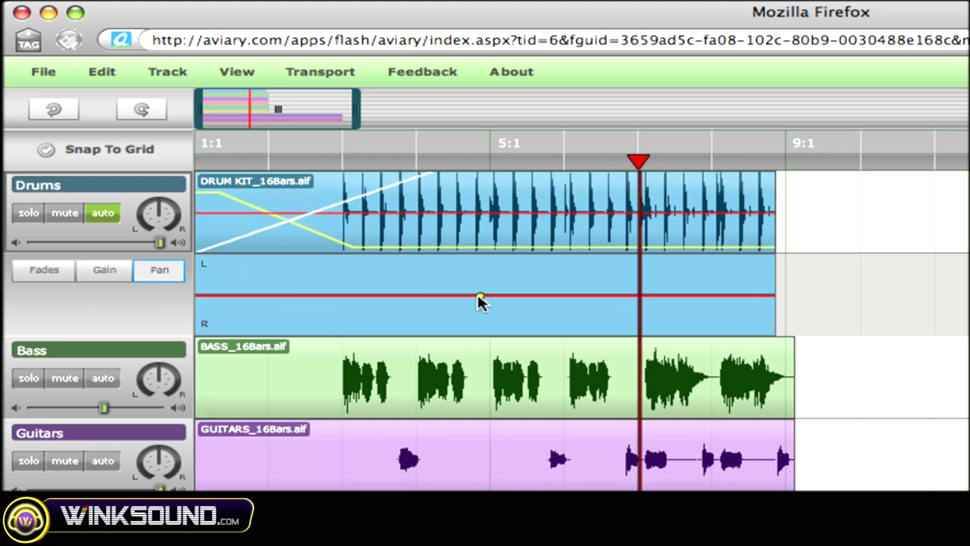
click(422, 294)
drag(422, 295, 414, 265)
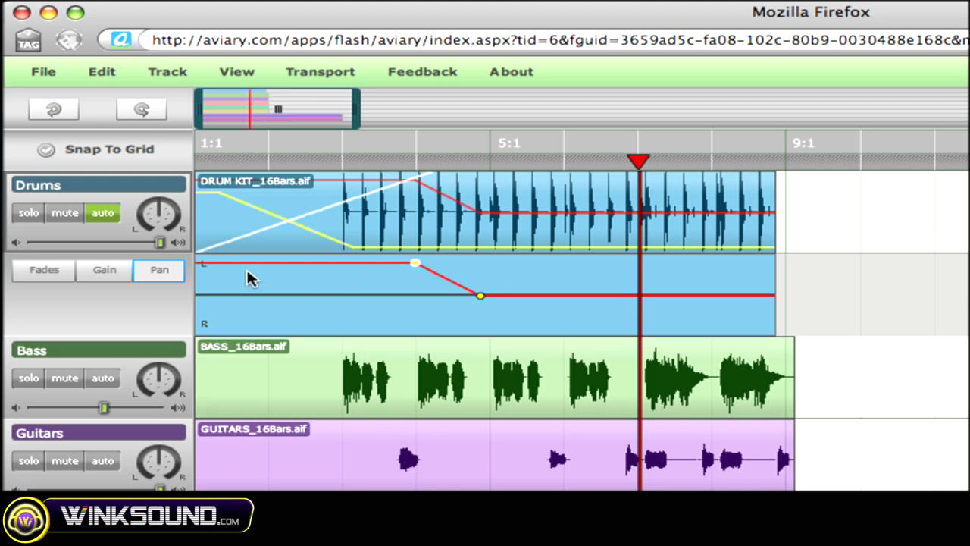
Clear the Drums fade, gain and pan automation from the Edit menu and close the lane
click(104, 75)
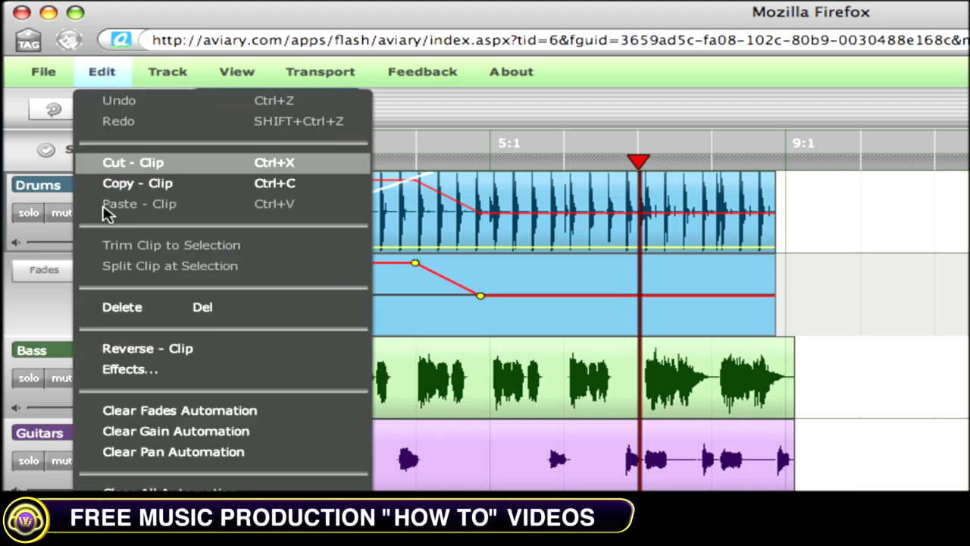
click(141, 410)
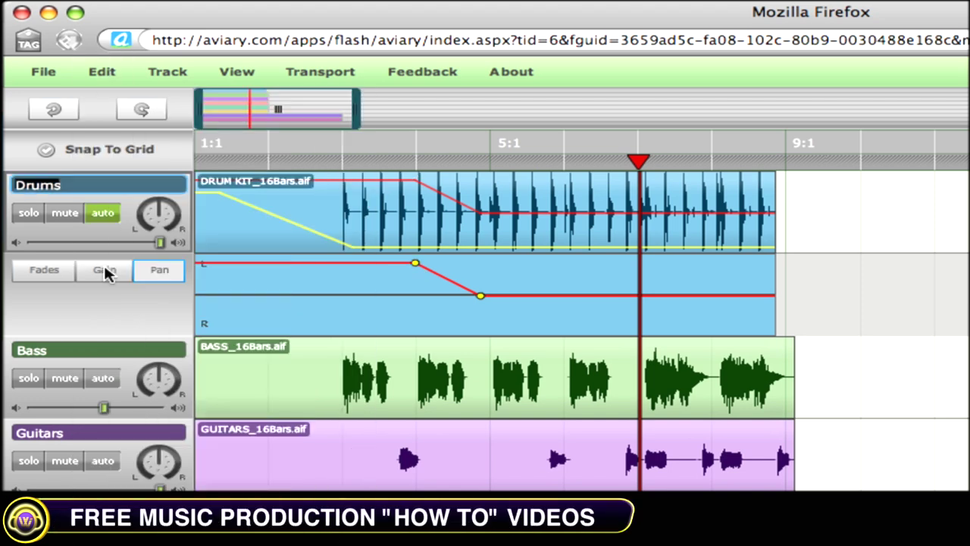
click(97, 85)
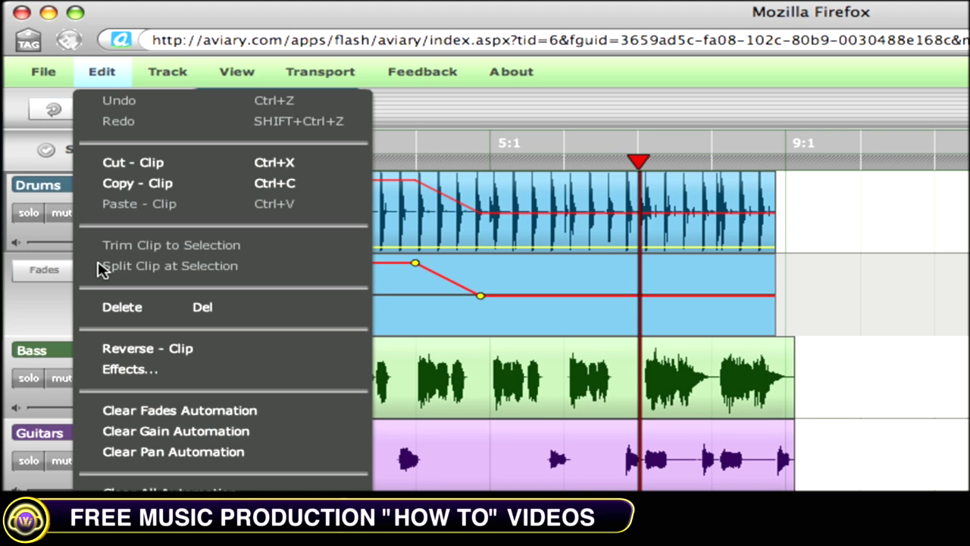
click(134, 413)
click(102, 76)
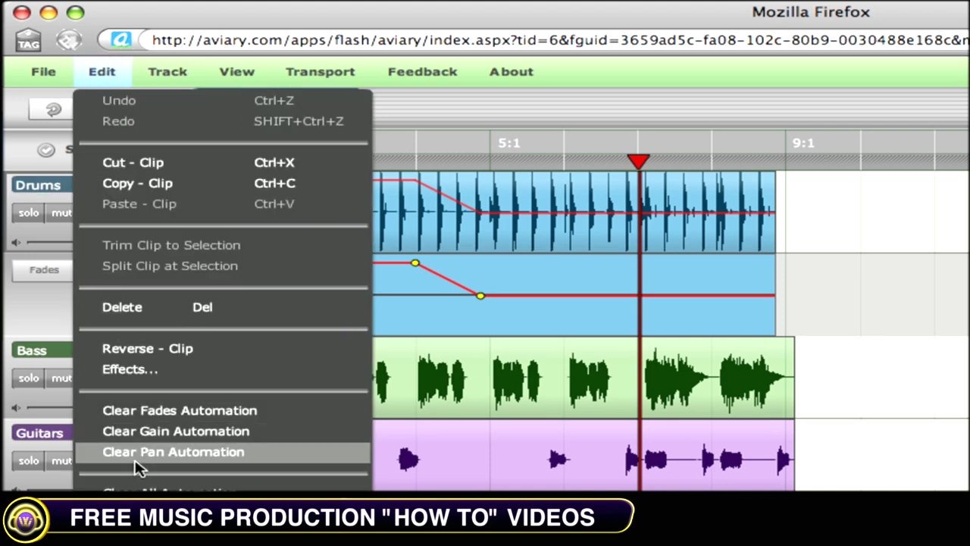
click(140, 453)
click(106, 216)
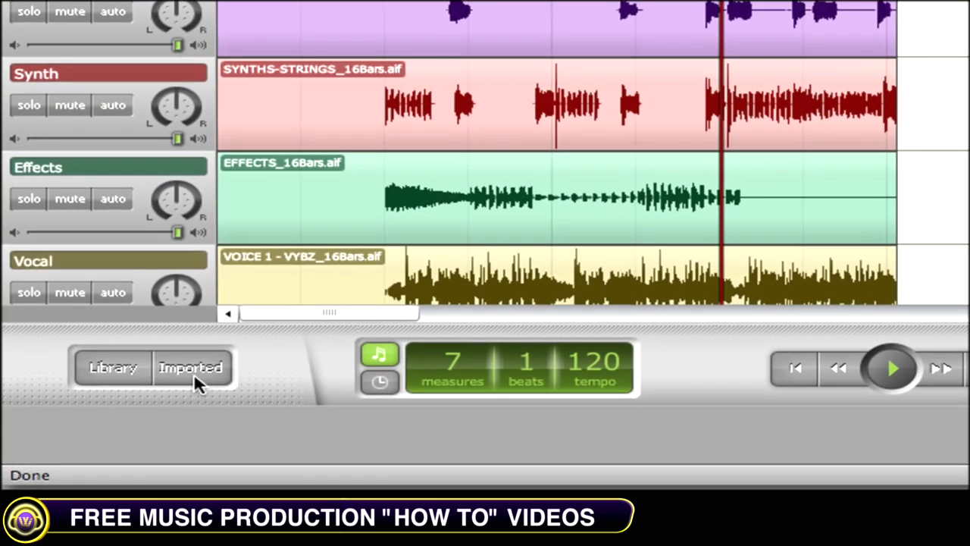
Preview suspect_vehicle_acquired_loop04a.mp3 from the ARSENAL library and drop it on the Drums track at bar 13
click(192, 370)
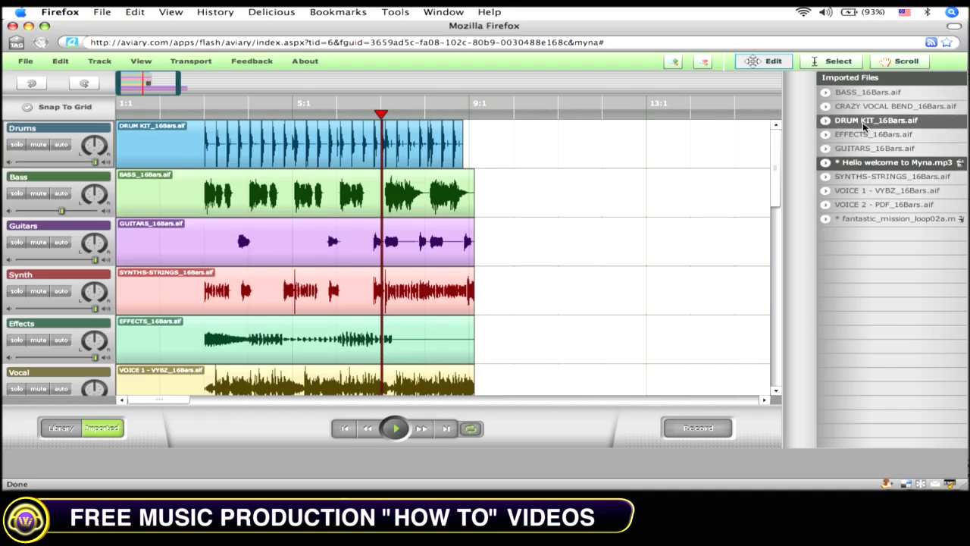
click(61, 428)
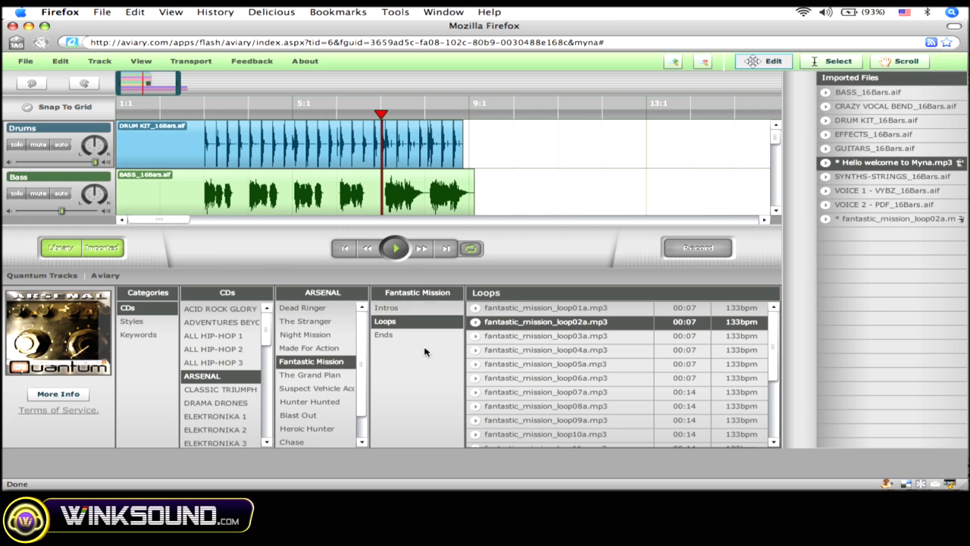
click(317, 388)
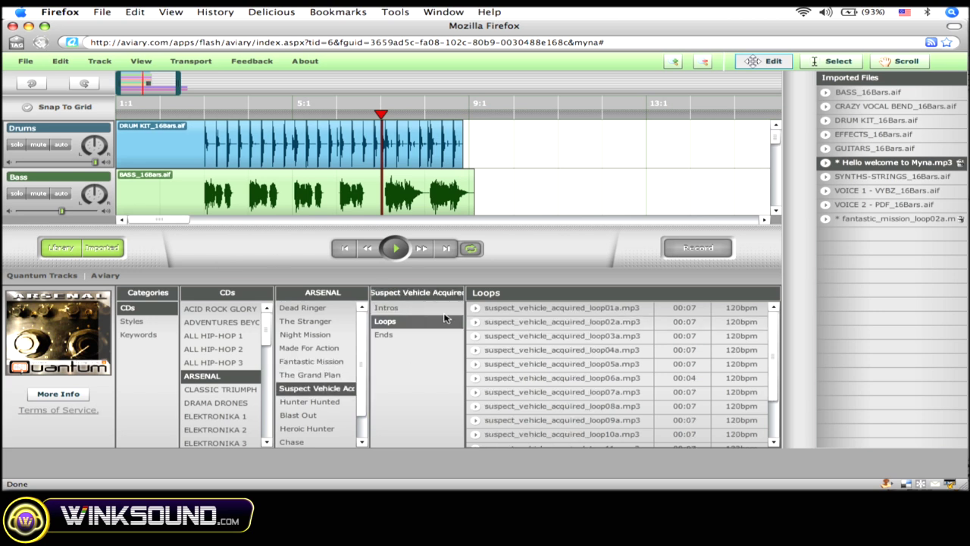
click(475, 350)
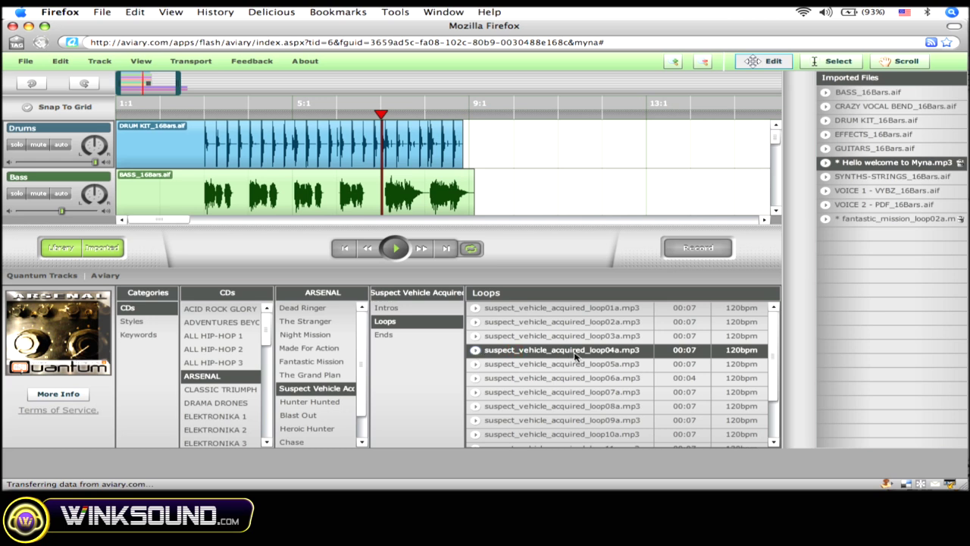
drag(576, 356, 628, 135)
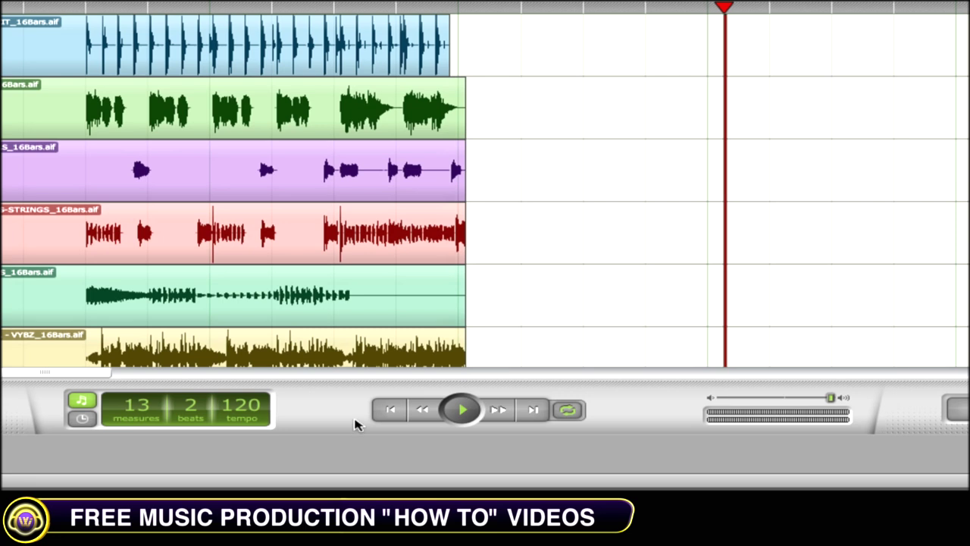
Change the project tempo from 120 to 118
click(244, 412)
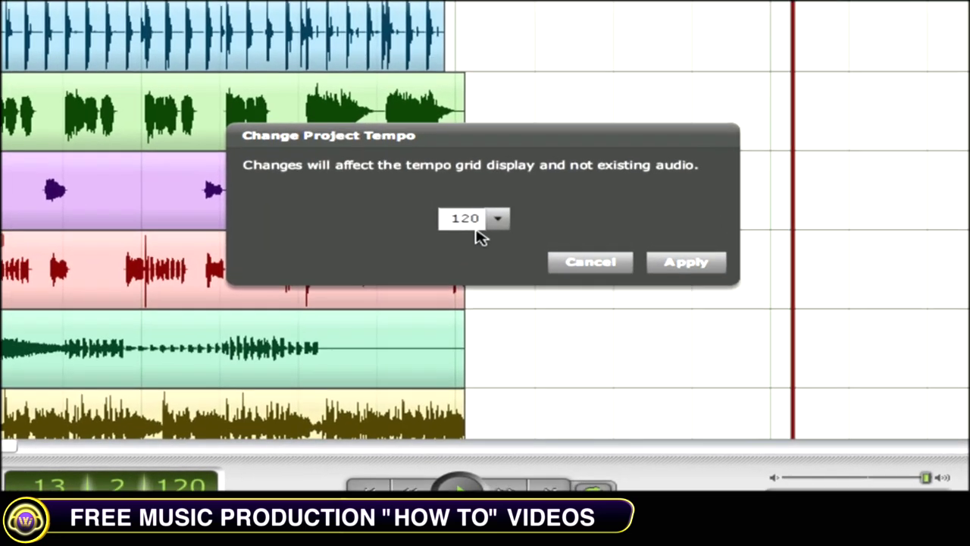
click(478, 194)
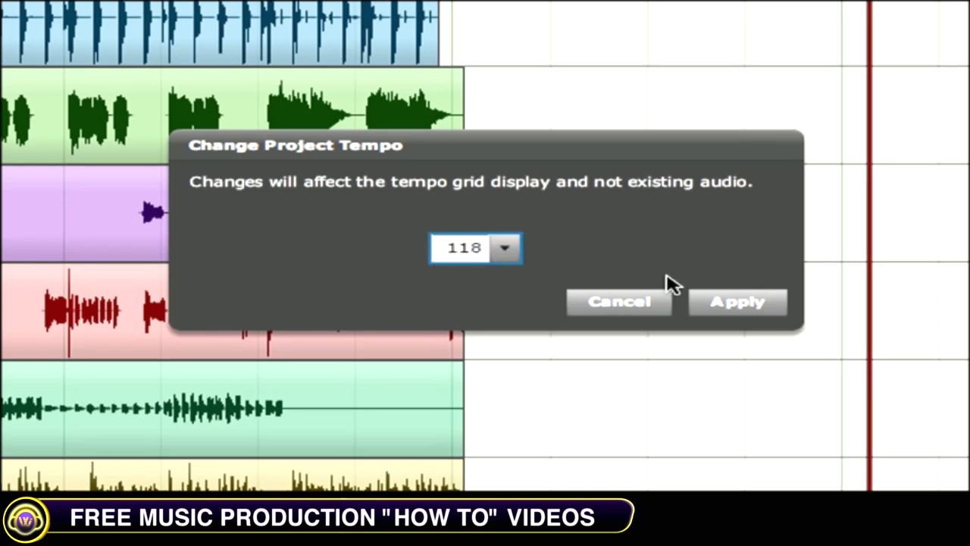
click(715, 304)
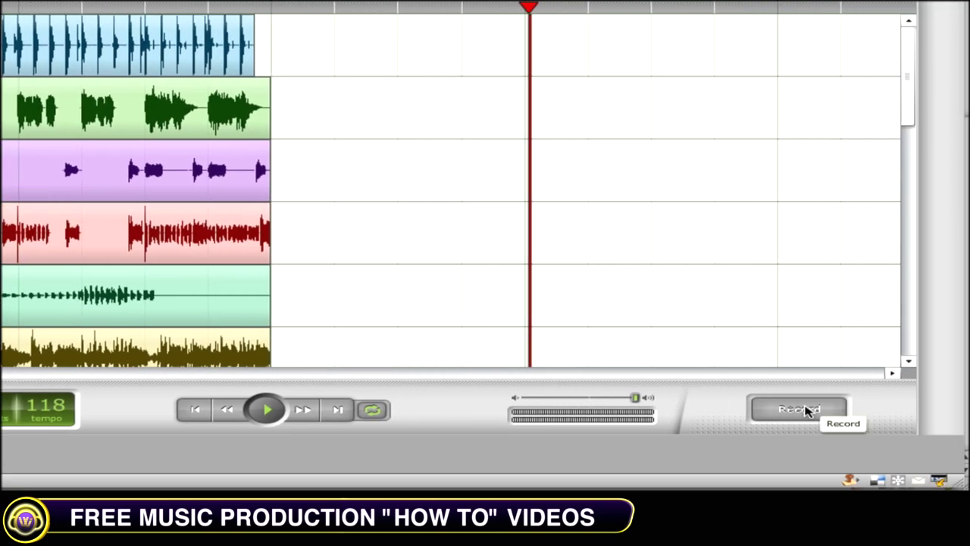
Record from the microphone, import it and save it as 'Welcome to Myna.mp3'
click(810, 412)
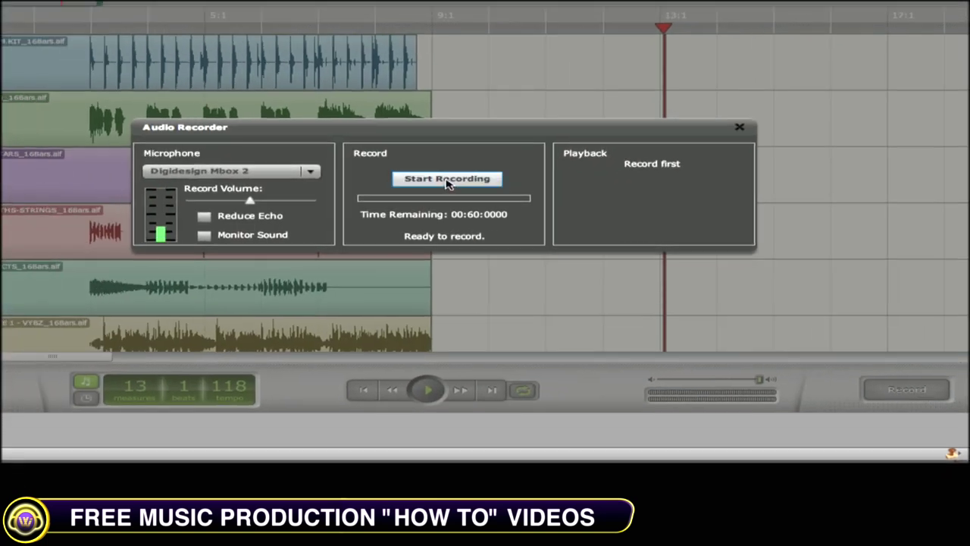
click(447, 180)
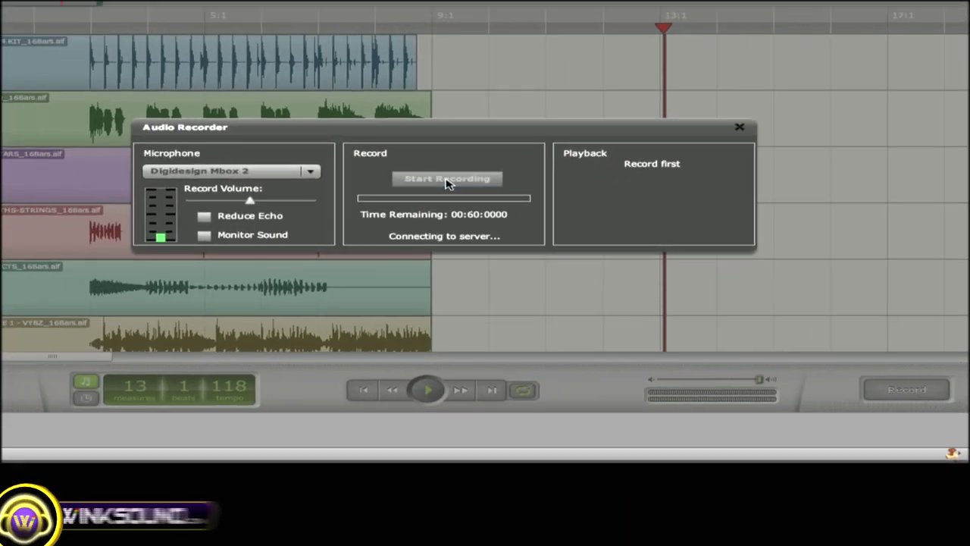
click(448, 179)
click(676, 201)
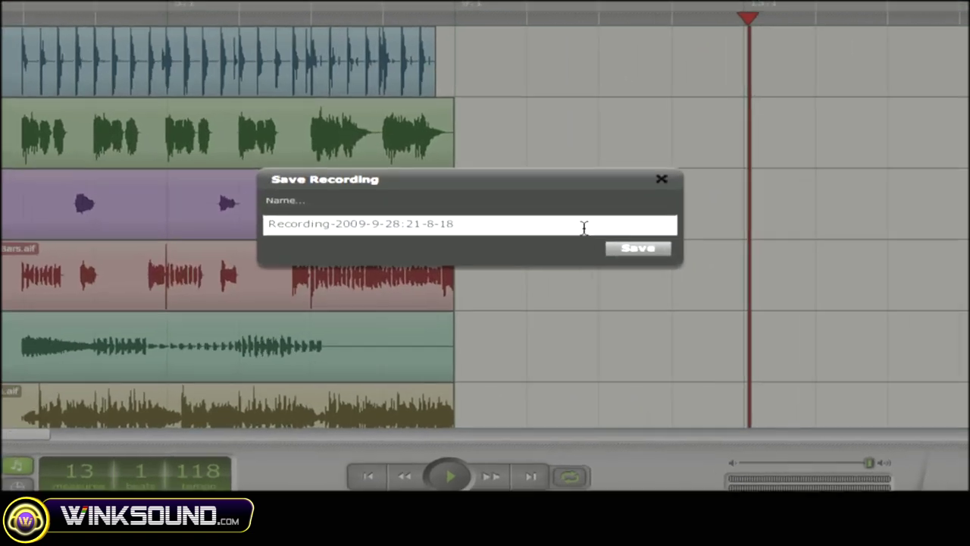
triple_click(522, 191)
text(Welcome to Myna)
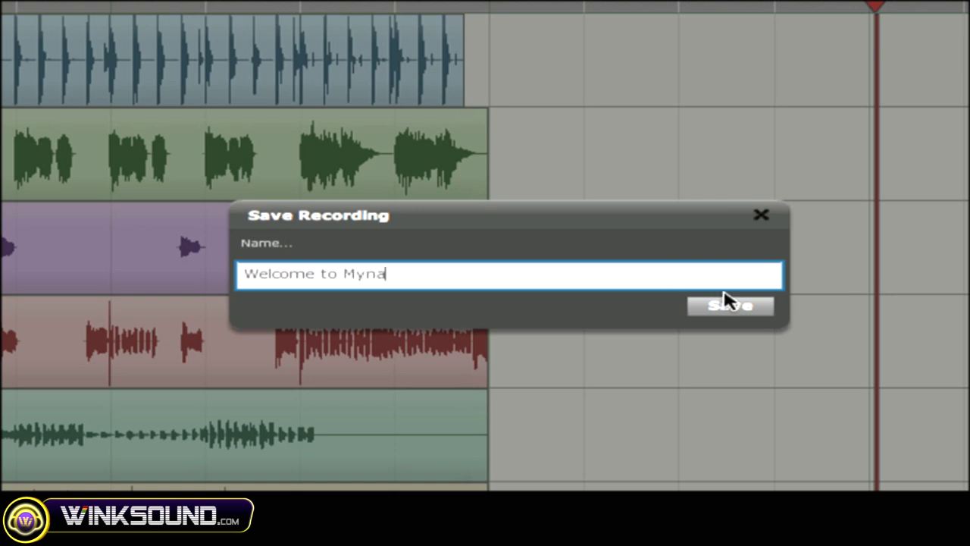
click(728, 305)
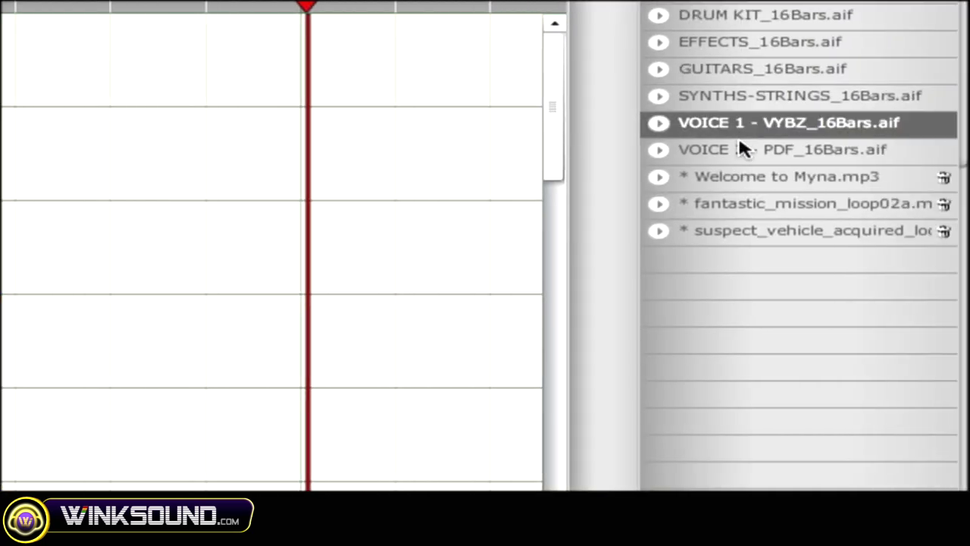
Preview Welcome to Myna.mp3 and place it on the second track
click(748, 177)
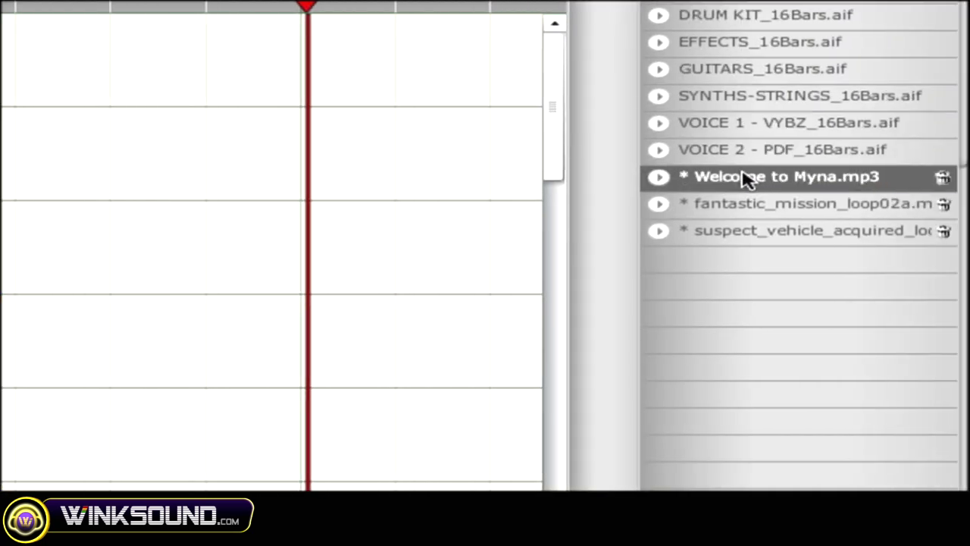
click(659, 176)
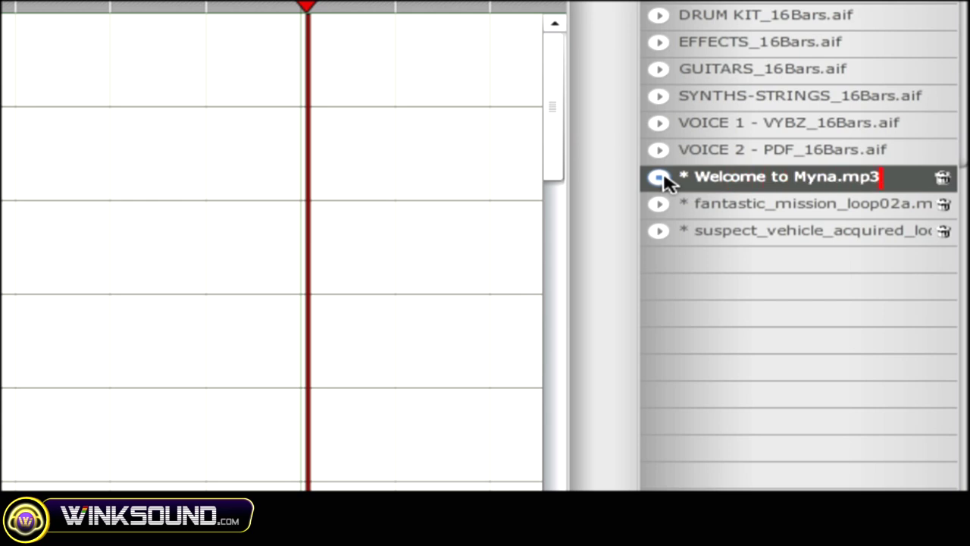
drag(211, 182, 135, 178)
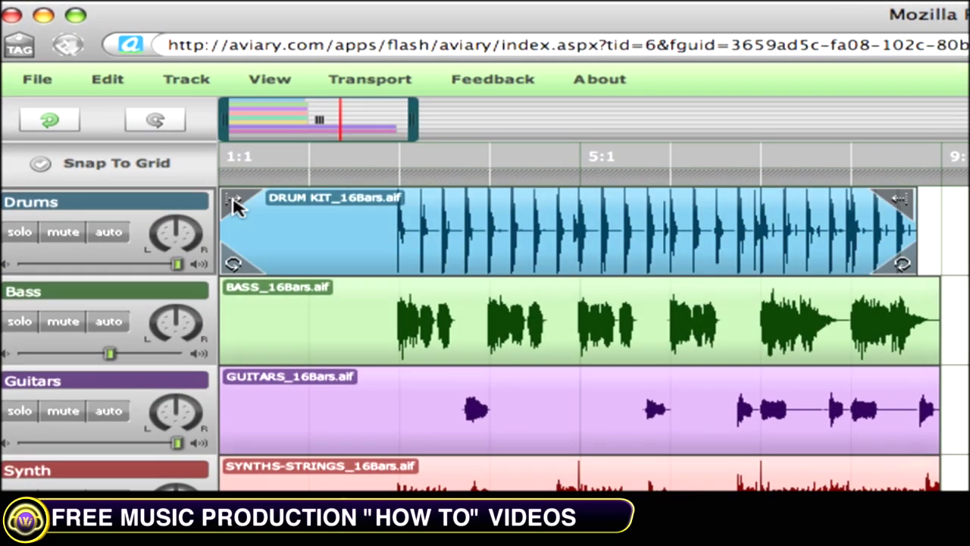
Make the drum clip start around bar 3 and loop it out past bar 13
mouse_move(240, 205)
mouse_down()
mouse_move(589, 199)
mouse_move(485, 210)
mouse_move(228, 200)
mouse_up()
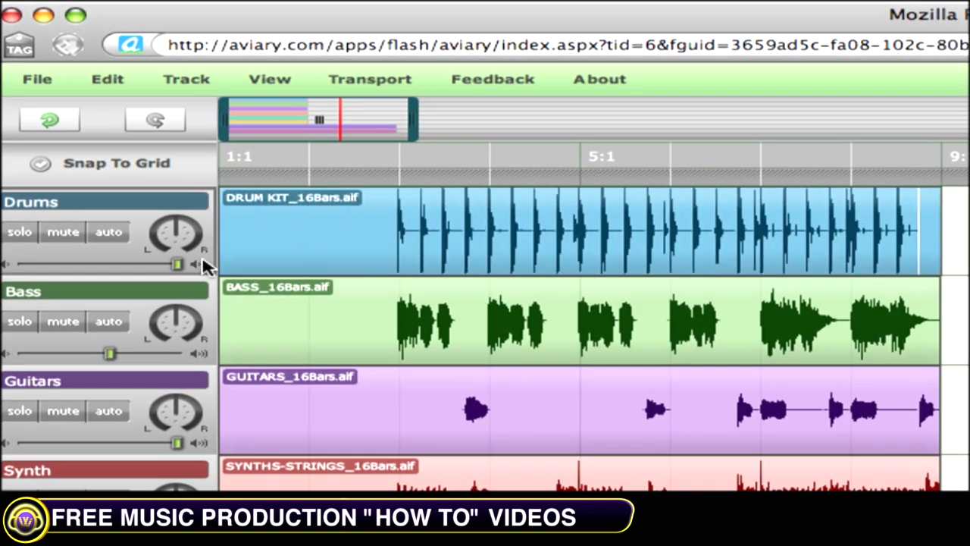
drag(231, 266, 447, 274)
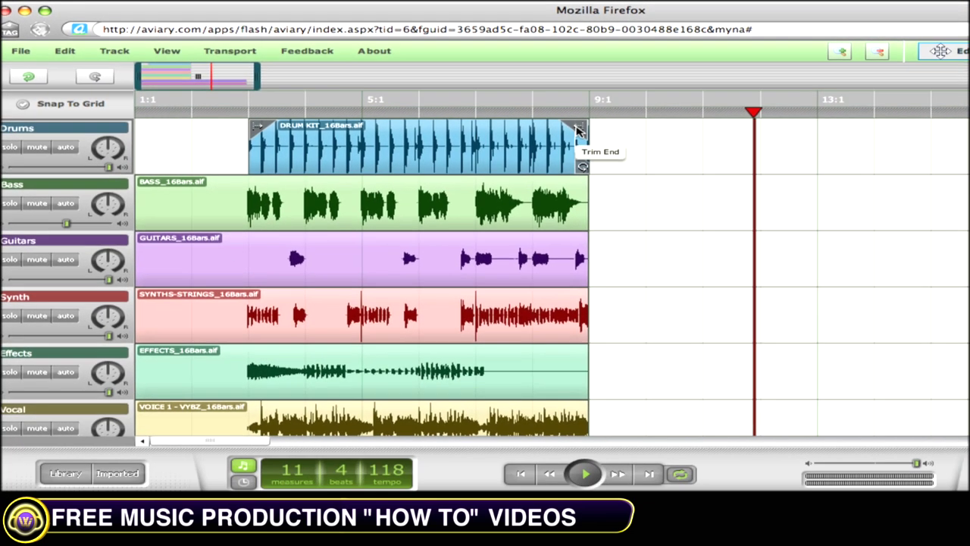
drag(578, 130, 969, 133)
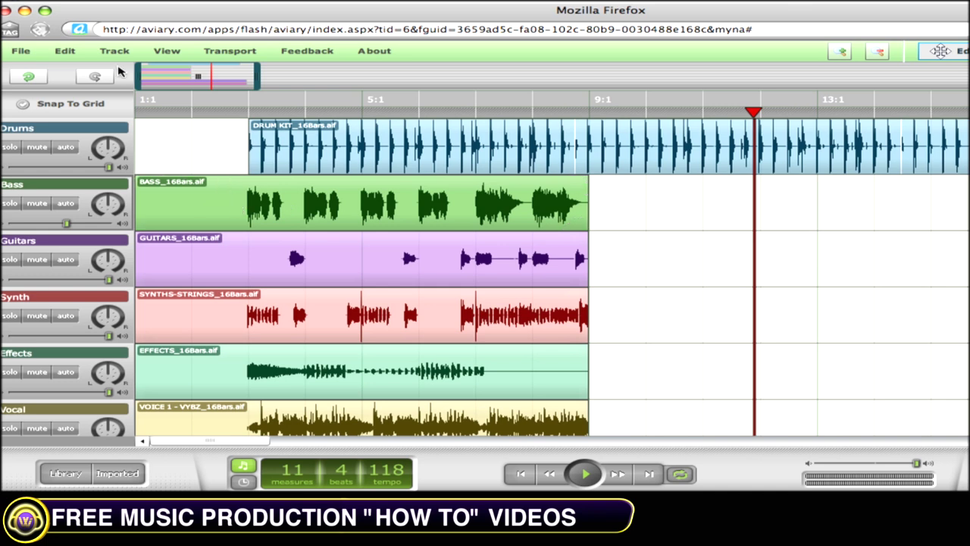
Reverse the bass clip, solo the Bass track, play it from the start, then undo the reversal
click(66, 51)
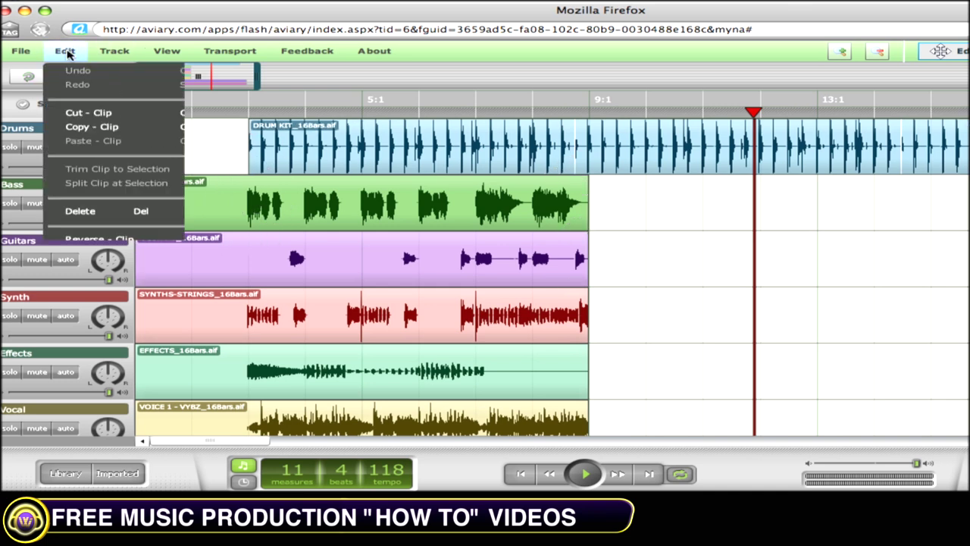
click(90, 240)
click(11, 204)
click(160, 119)
key(space)
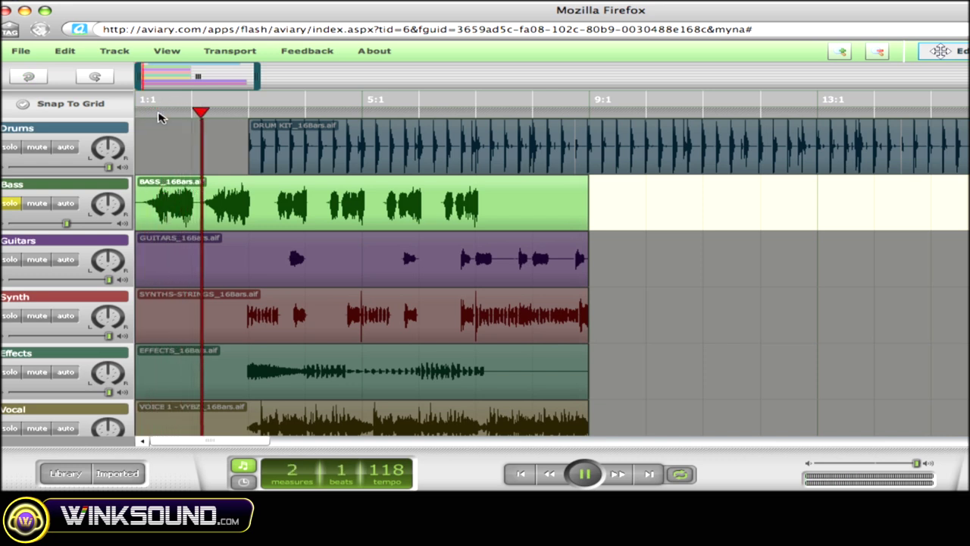
key(space)
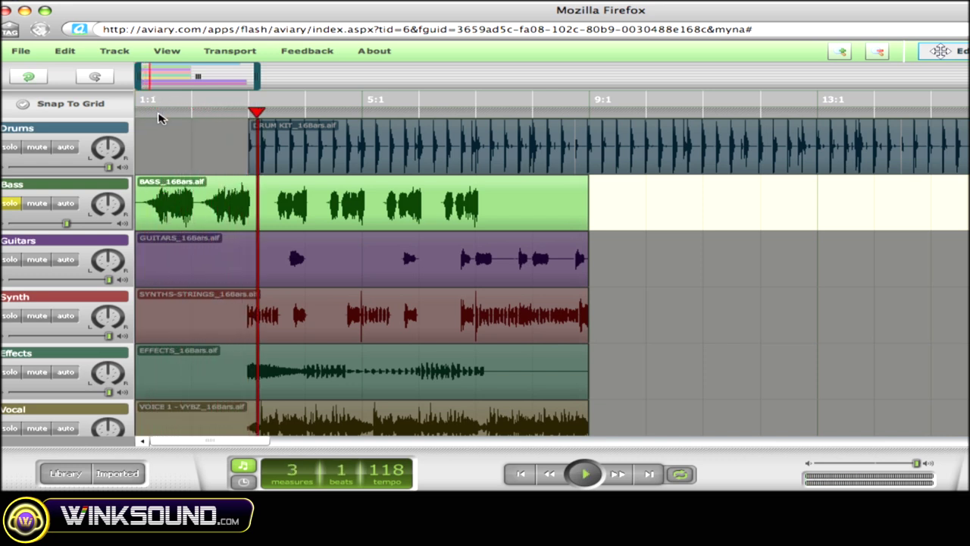
click(30, 77)
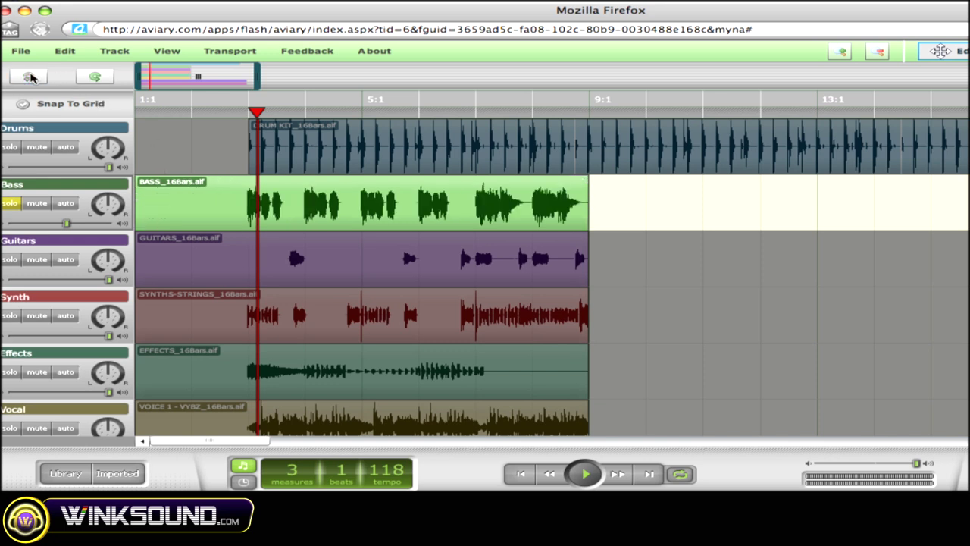
Apply Reverb in the first effect slot of the BASS_16Bars.aif clip
double_click(302, 204)
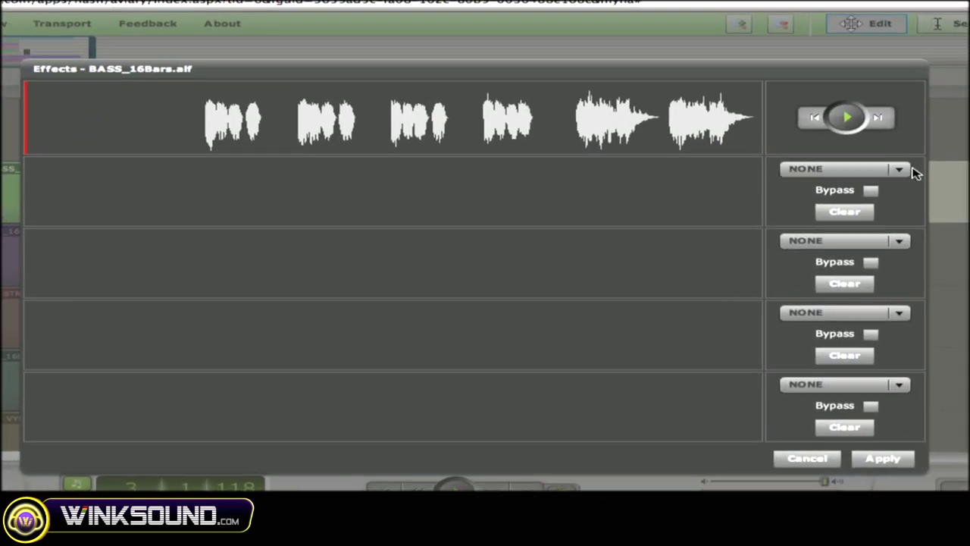
click(901, 171)
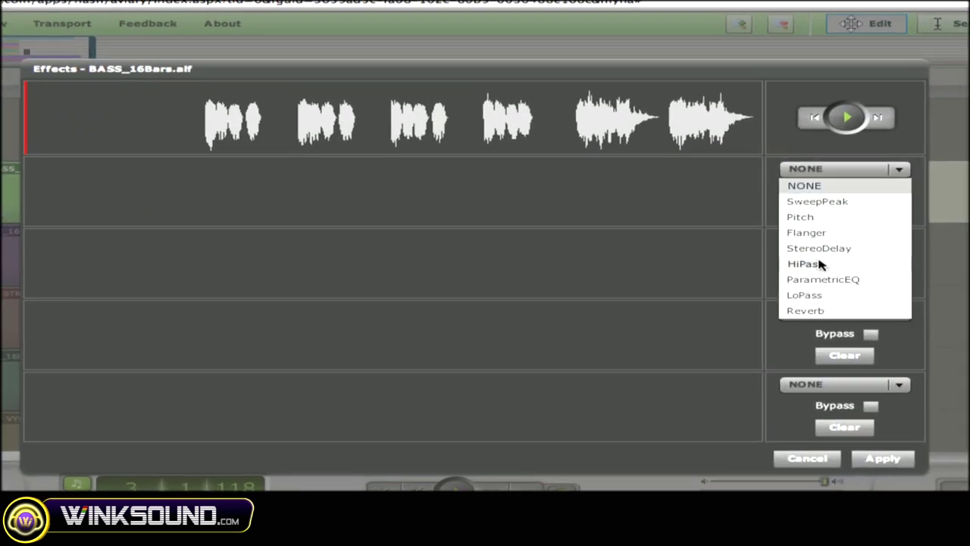
click(824, 308)
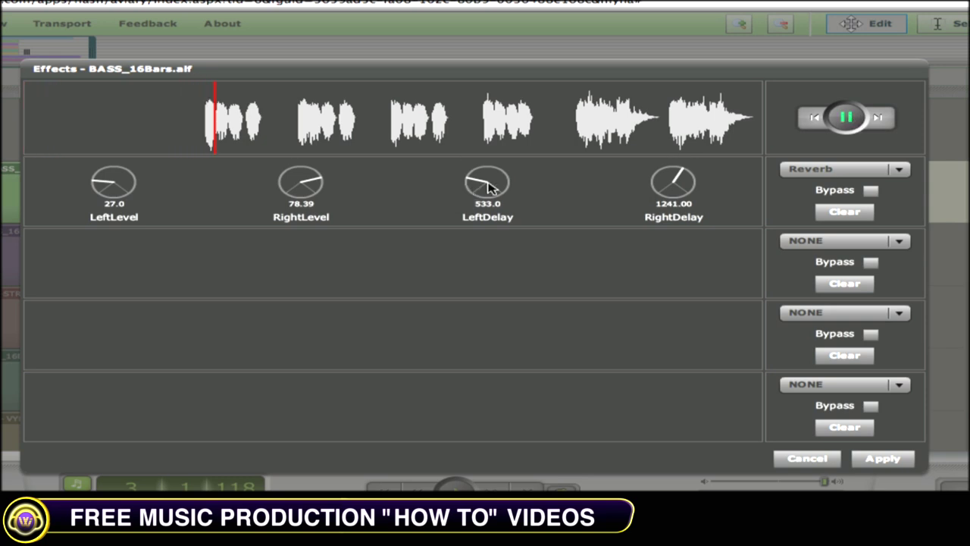
click(881, 459)
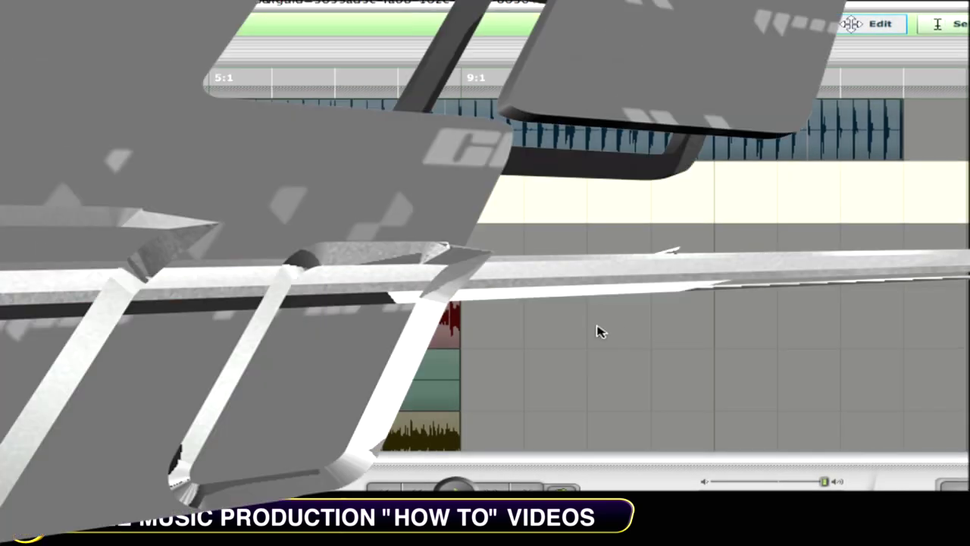